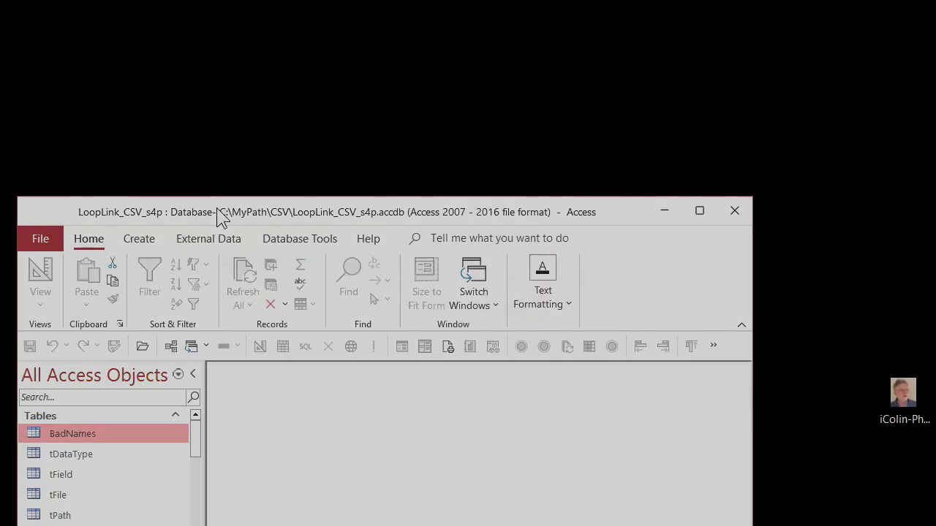
Step: Maximize the Access window and open the f_LinkOneCSV form
double_click(221, 212)
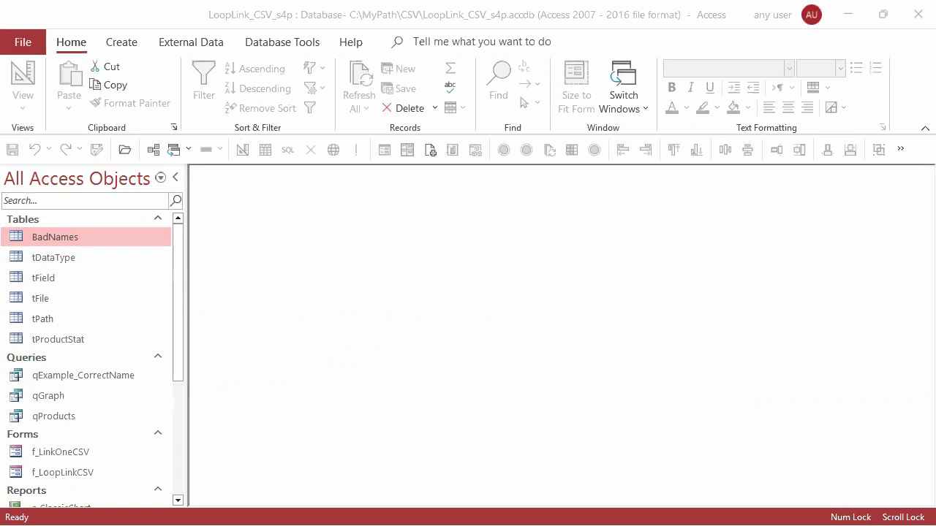
double_click(49, 453)
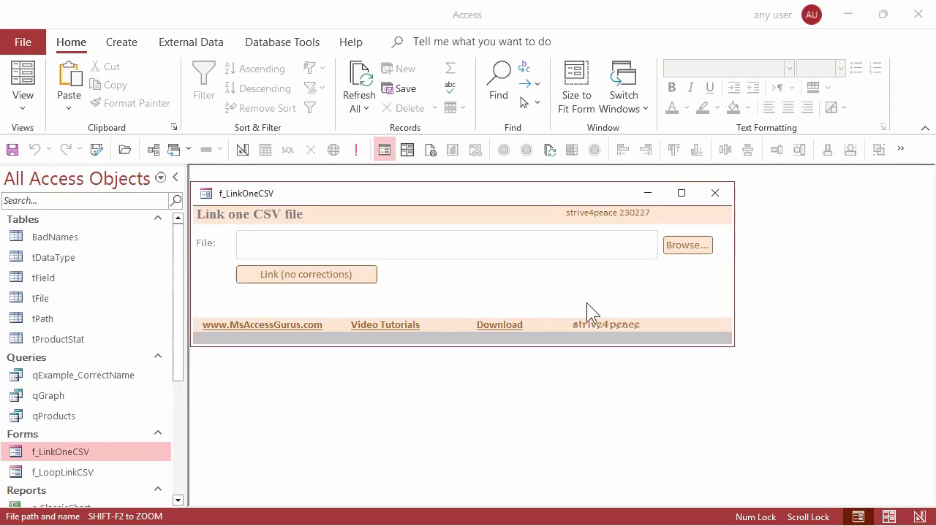
Step: Browse to Data 2020.csv in the NewFormat folder and link it, then select the new Data 2020 query
left_click(386, 249)
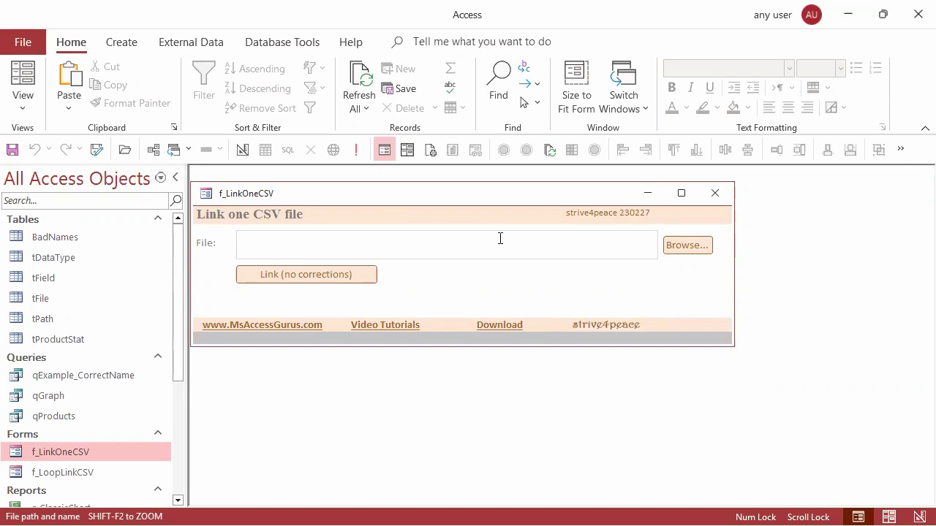
left_click(688, 245)
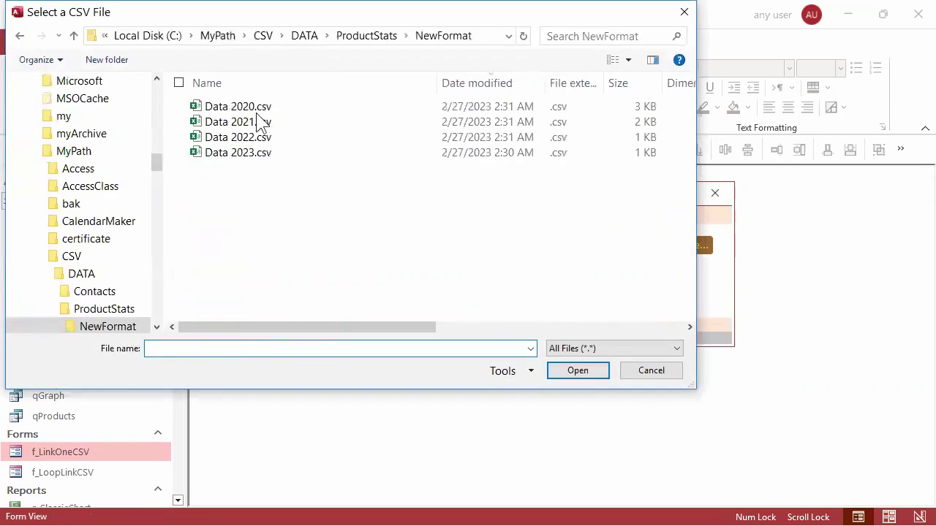
left_click(254, 112)
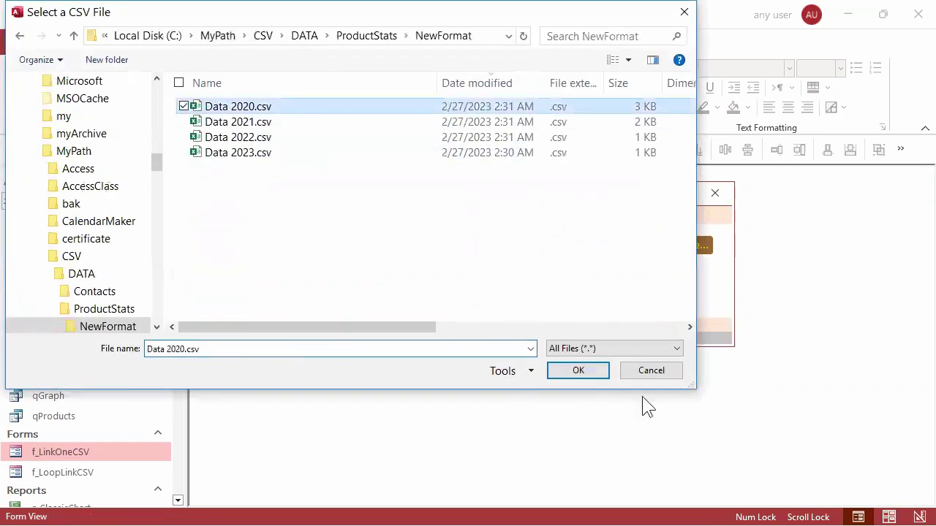
left_click(560, 371)
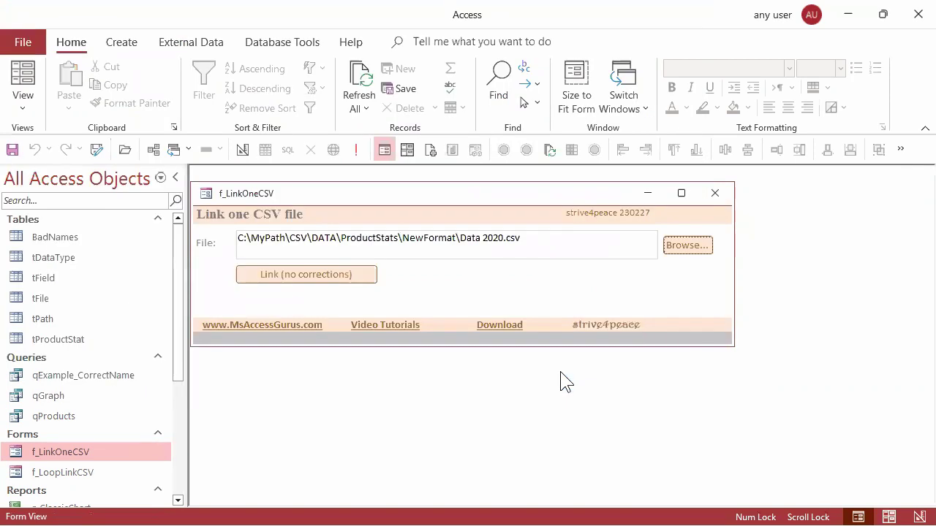
left_click(325, 276)
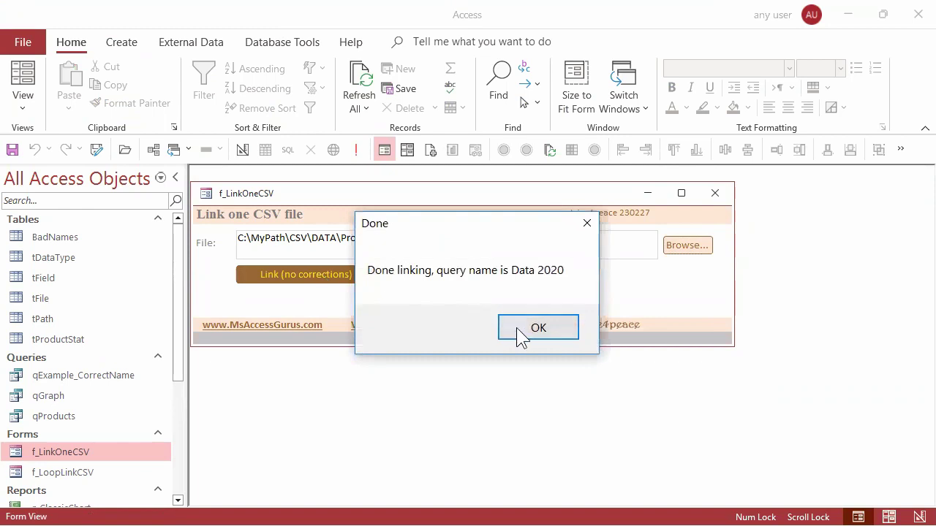
left_click(530, 331)
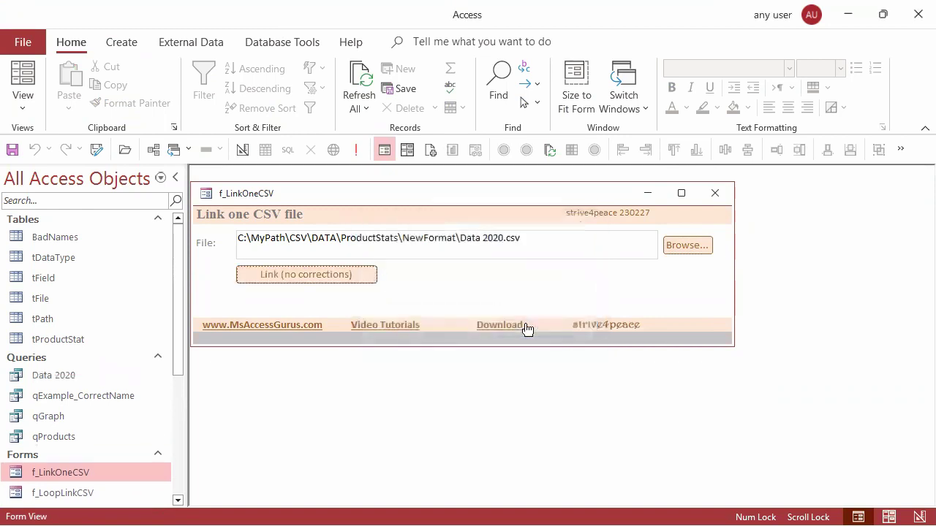
left_click(62, 380)
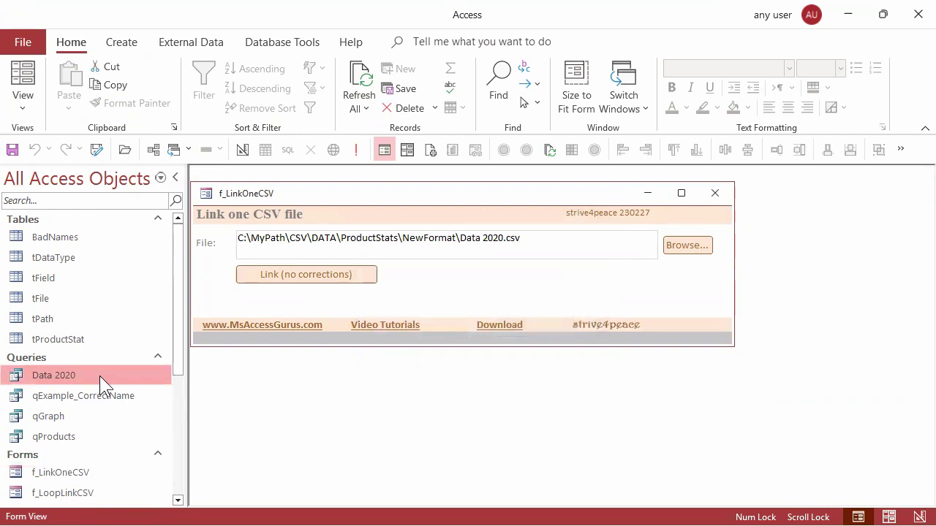
Step: Review the Data 2020 datasheet records, then close it and the f_LinkOneCSV form
double_click(99, 376)
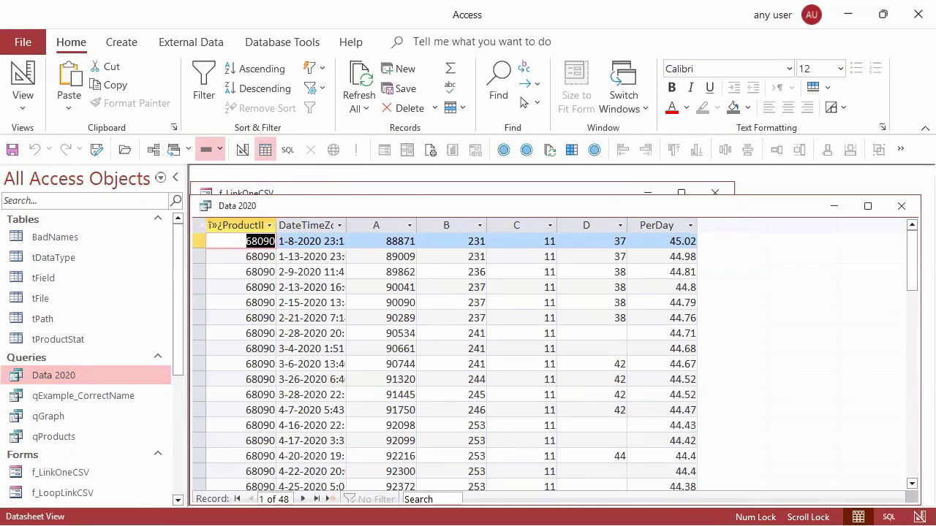
left_click(902, 206)
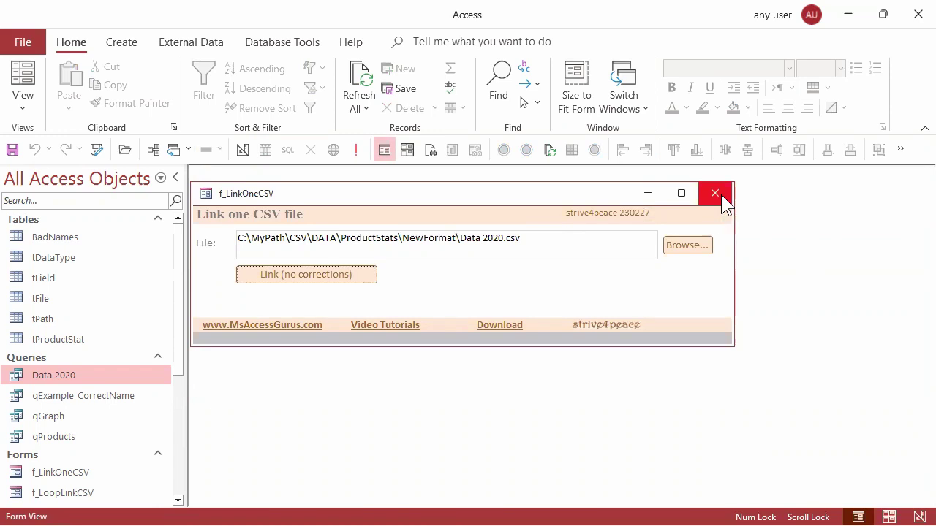
left_click(715, 193)
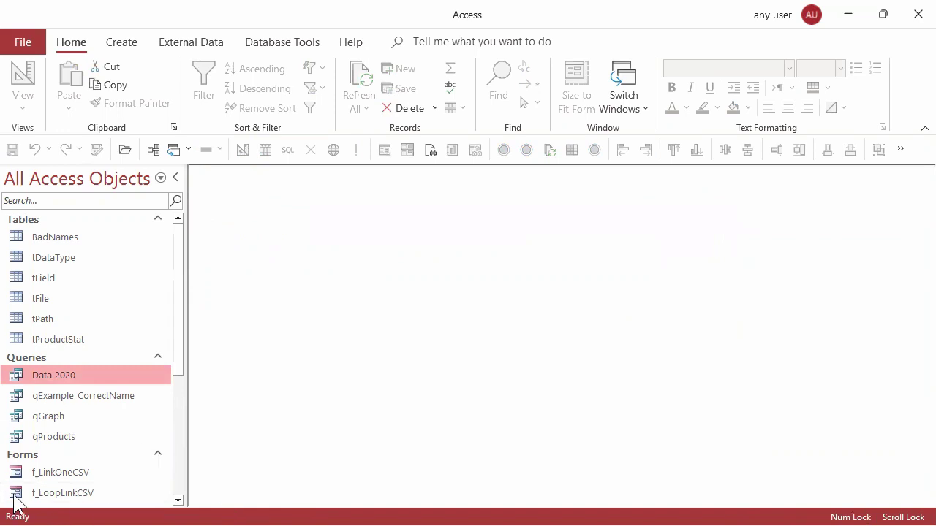
Step: Open f_LoopLinkCSV and point it at the ProductStats folder, which holds 6 files
double_click(69, 494)
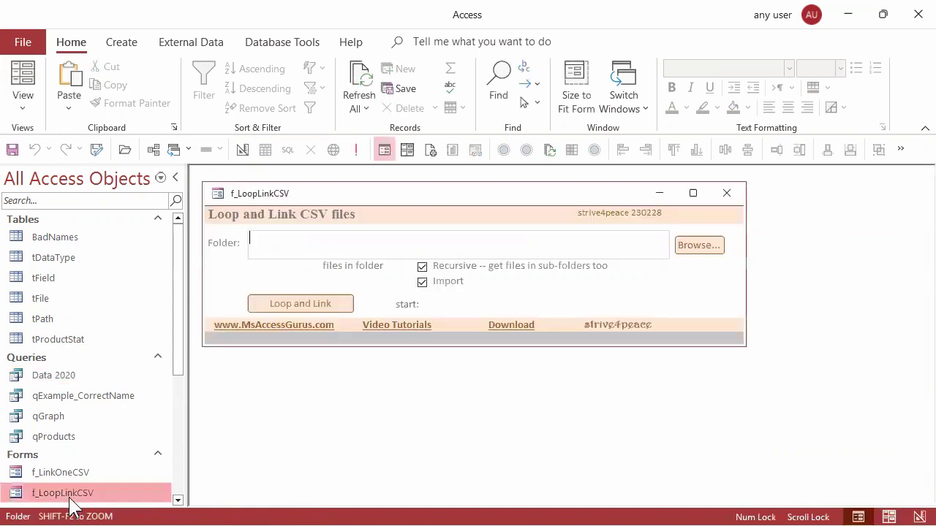
left_click(696, 247)
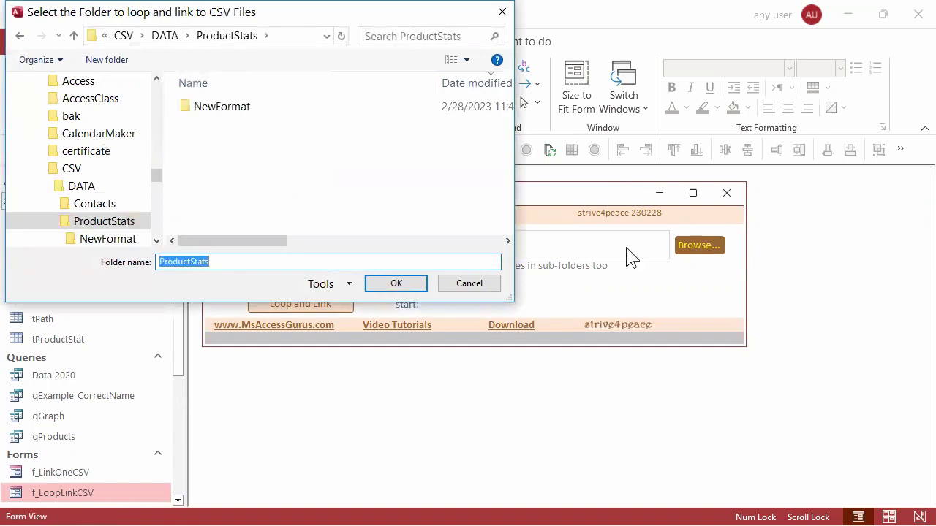
left_click(390, 282)
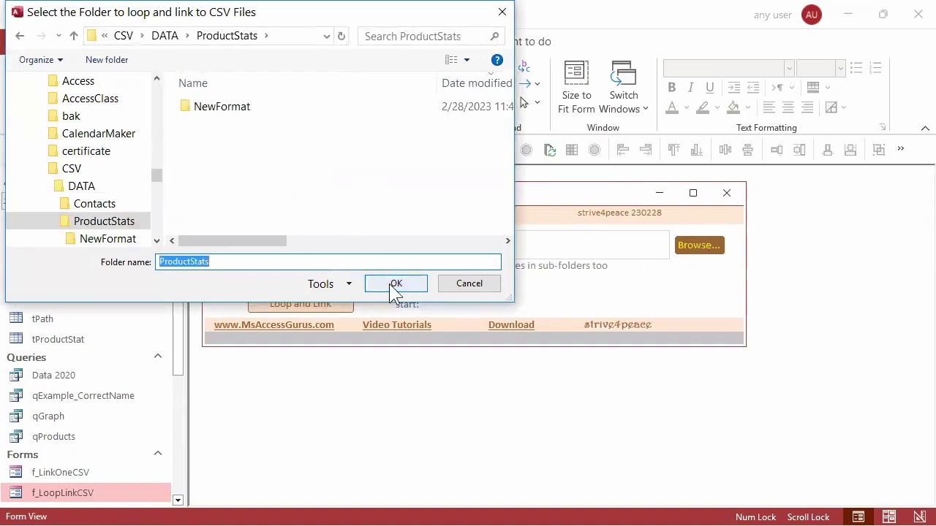
left_click(394, 289)
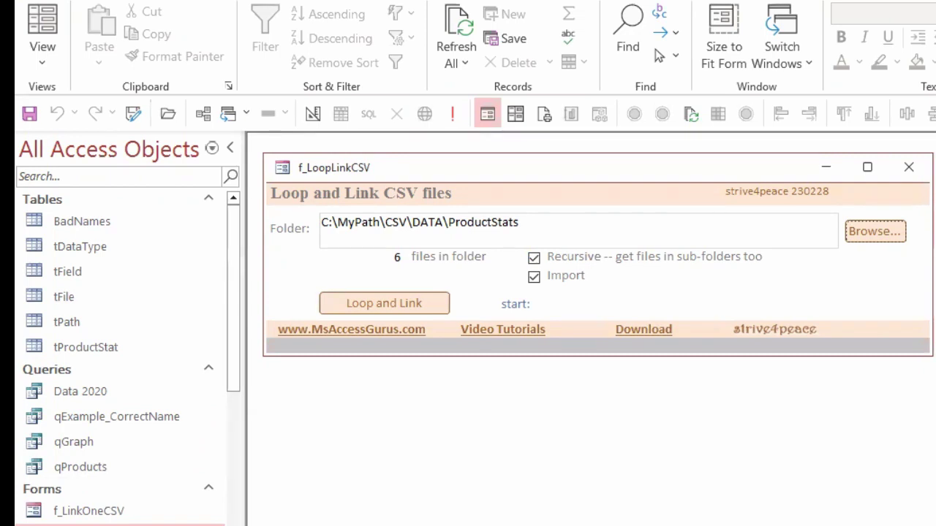
Step: Delete all 1597 records from the tProductStat table and close it
double_click(101, 352)
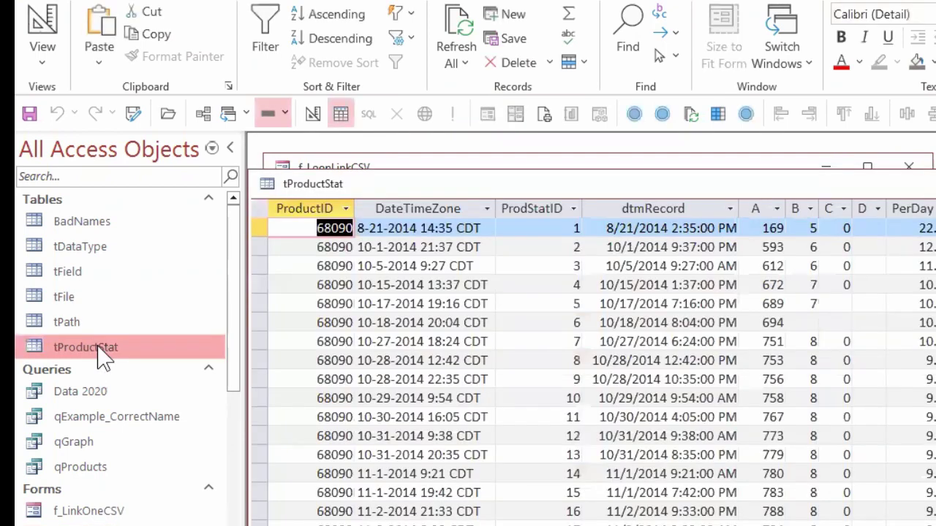
left_click(260, 204)
key("Delete")
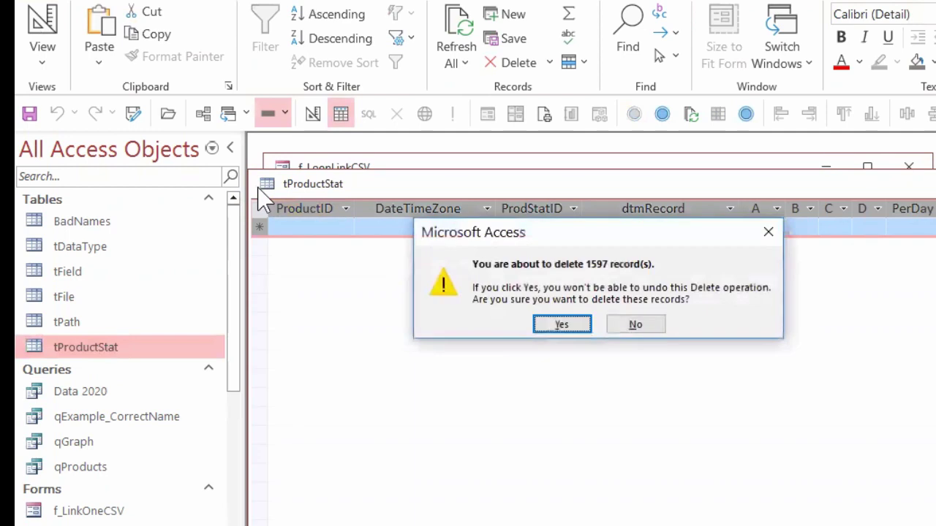
left_click(563, 325)
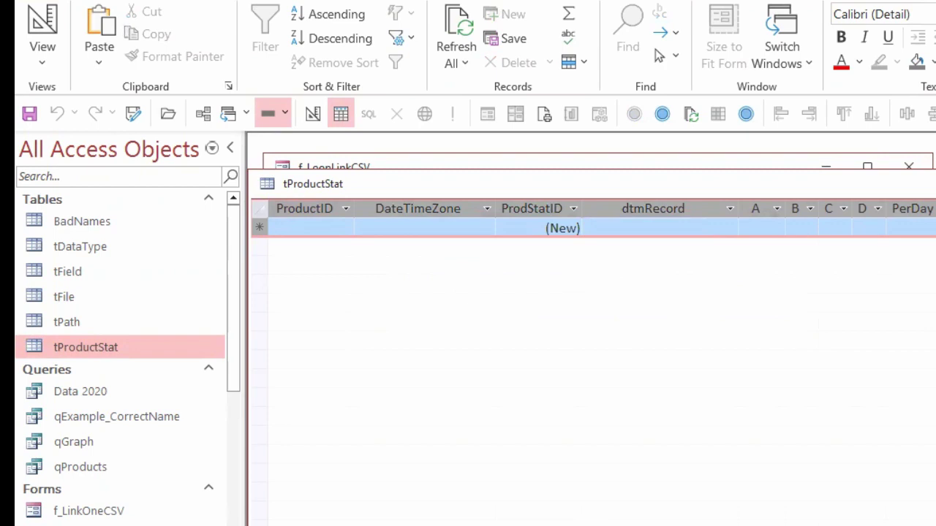
key("ctrl+w")
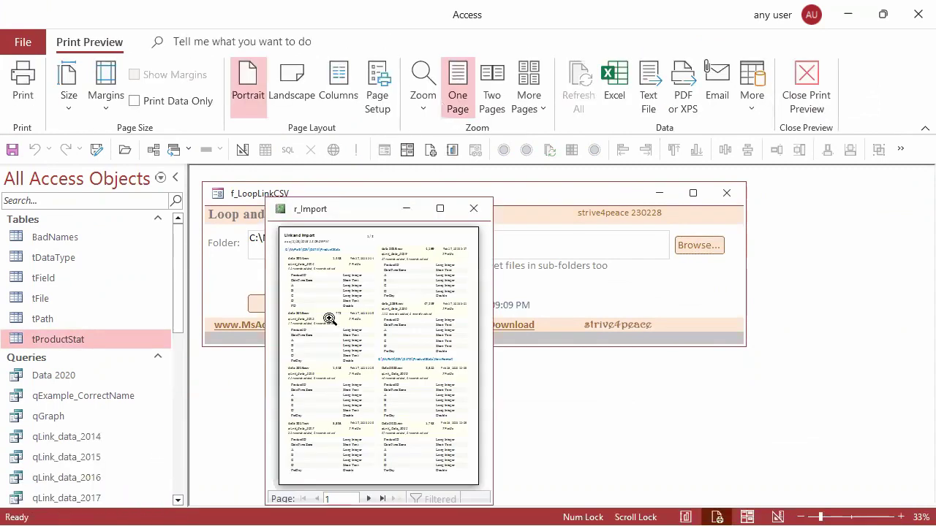
Step: View the r_Import report at 100% maximized, scroll across its linked files and field types, then close it
left_click(333, 249)
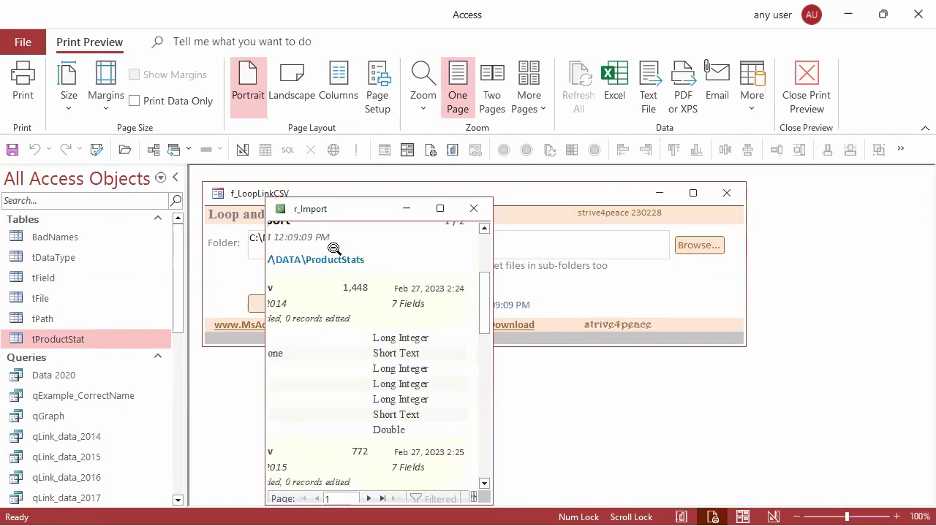
double_click(359, 207)
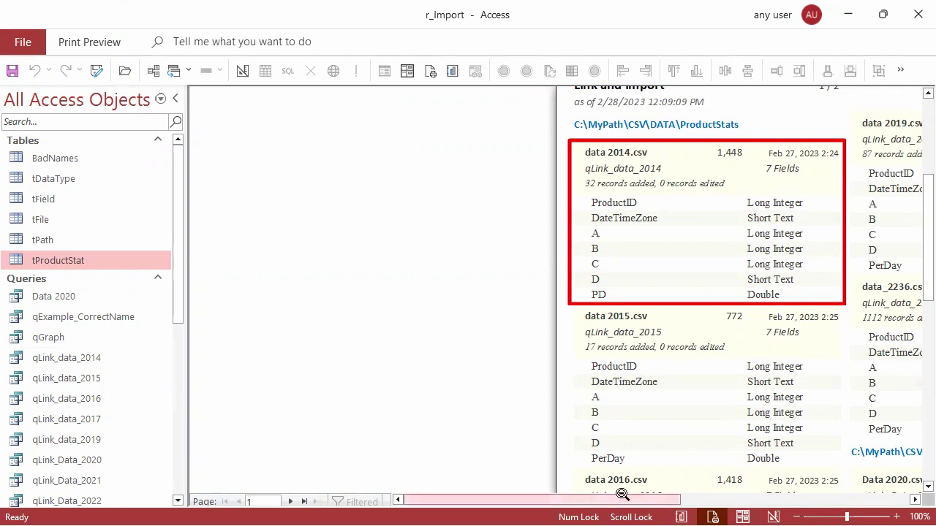
left_click_drag(626, 501, 760, 503)
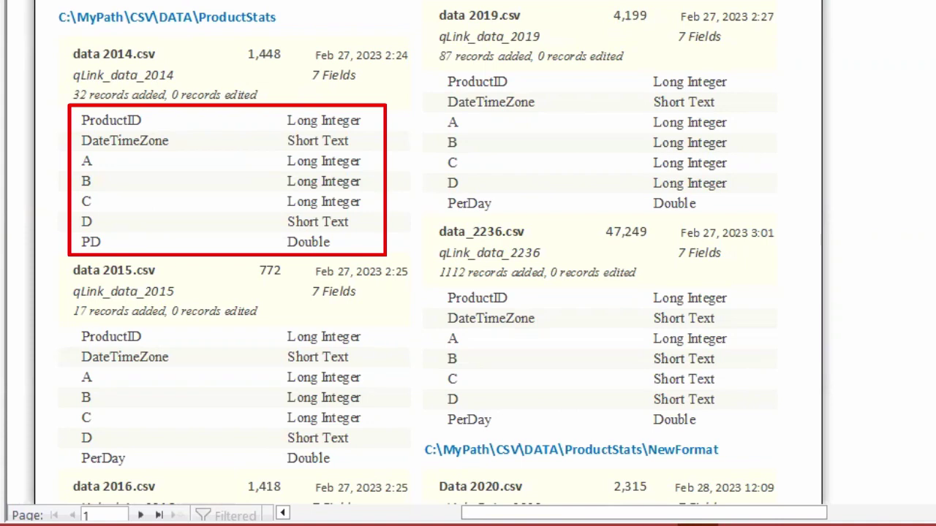
right_click(480, 104)
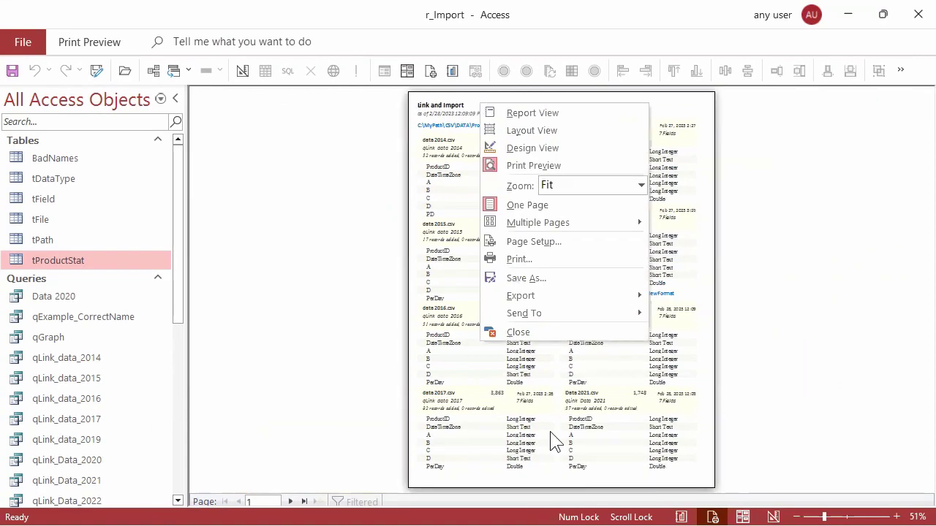
left_click(517, 332)
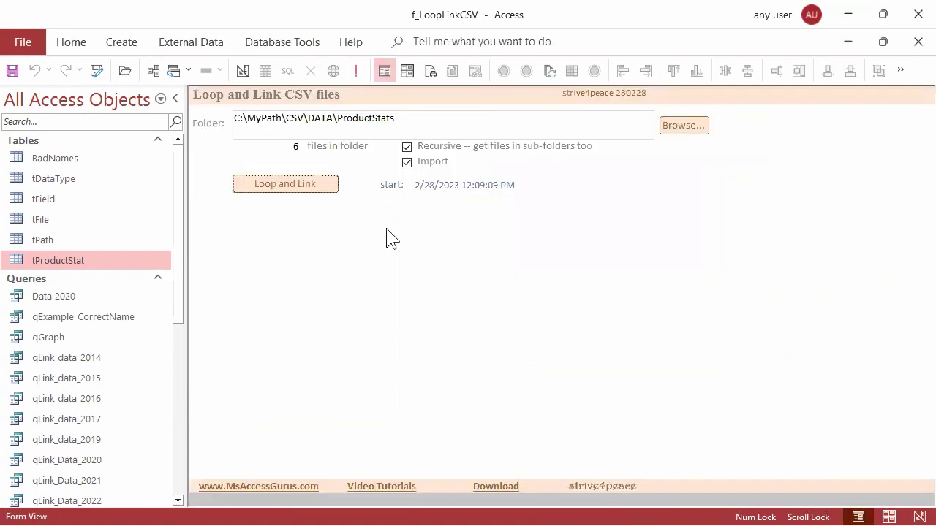
Step: Close f_LoopLinkCSV, inspect and close qLink_data_2014, then open Data 2020 with 49 records
left_click(917, 41)
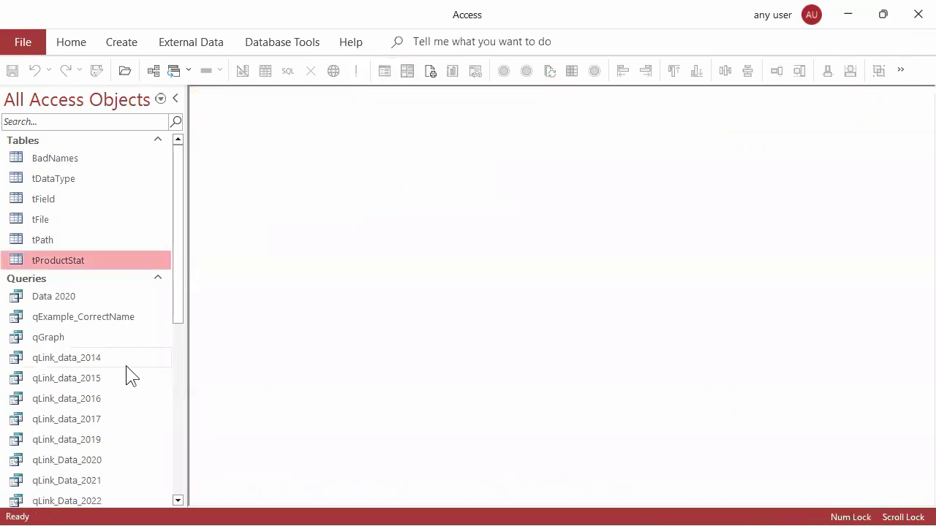
double_click(119, 360)
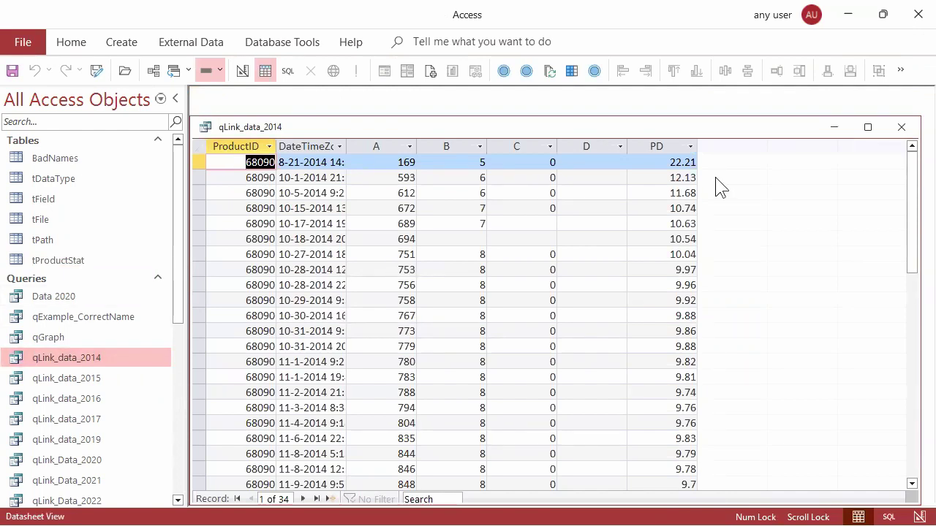
left_click(901, 130)
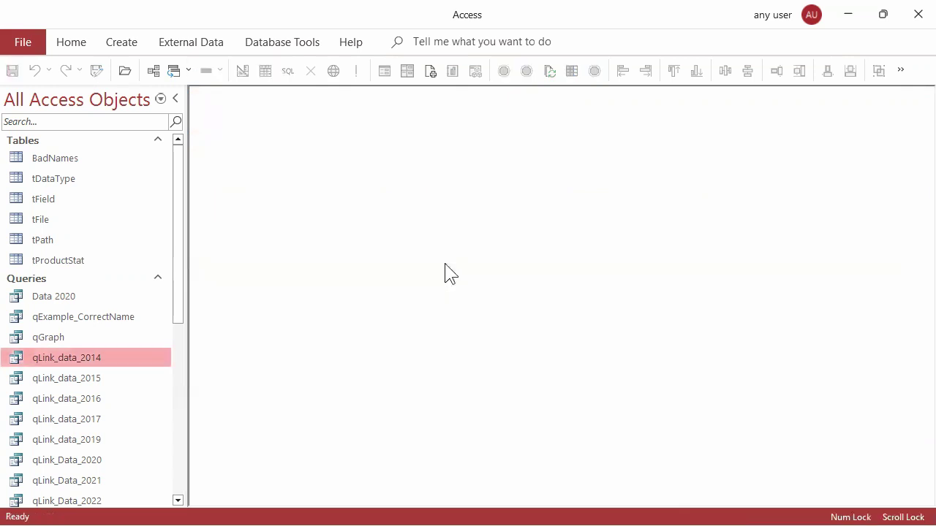
double_click(73, 298)
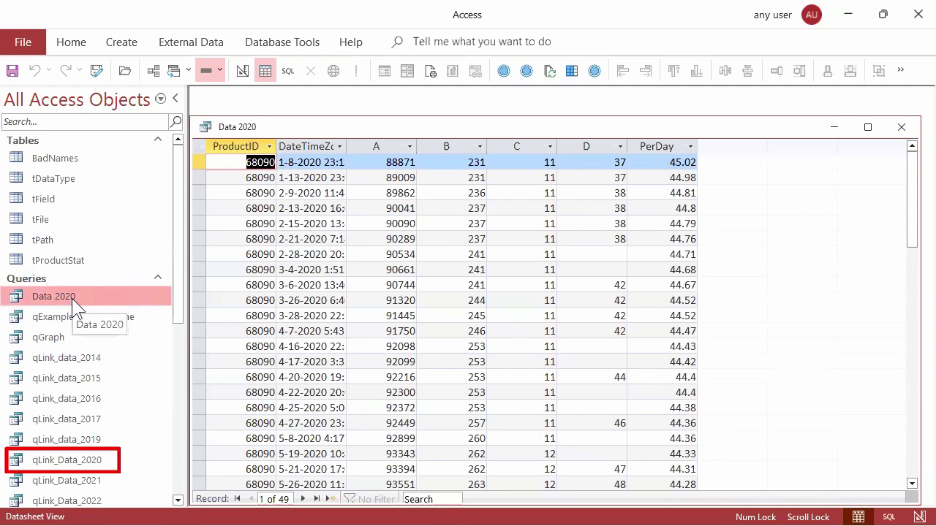
Step: Close the Data 2020 datasheet and advance to the 'Loop and Link several files' slide
left_click(902, 128)
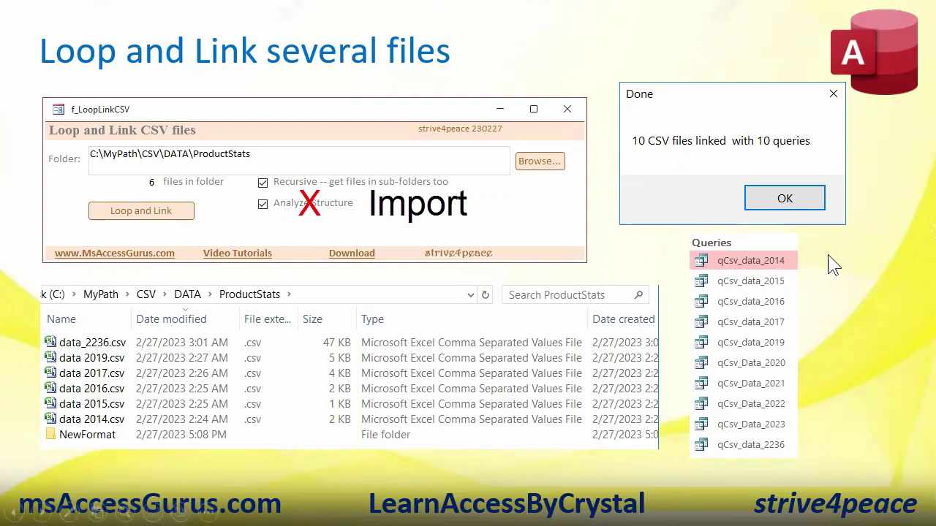
key("Right")
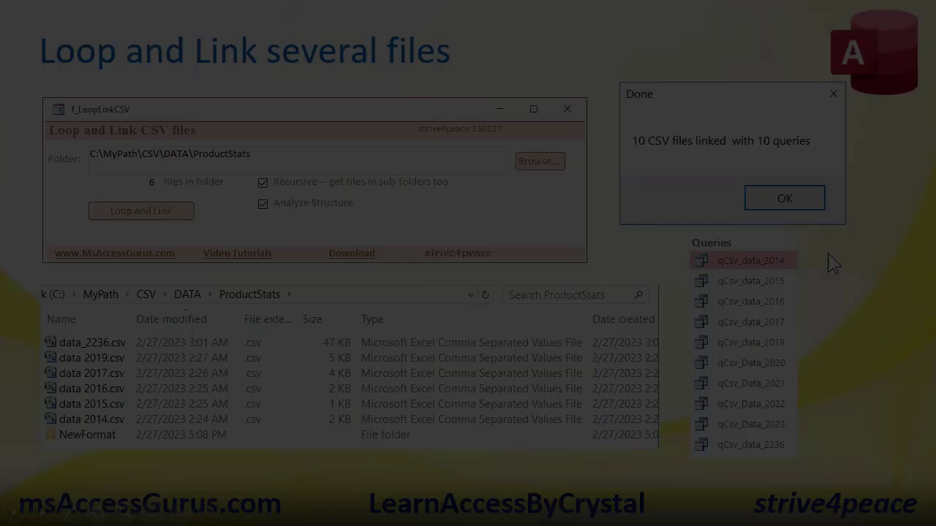